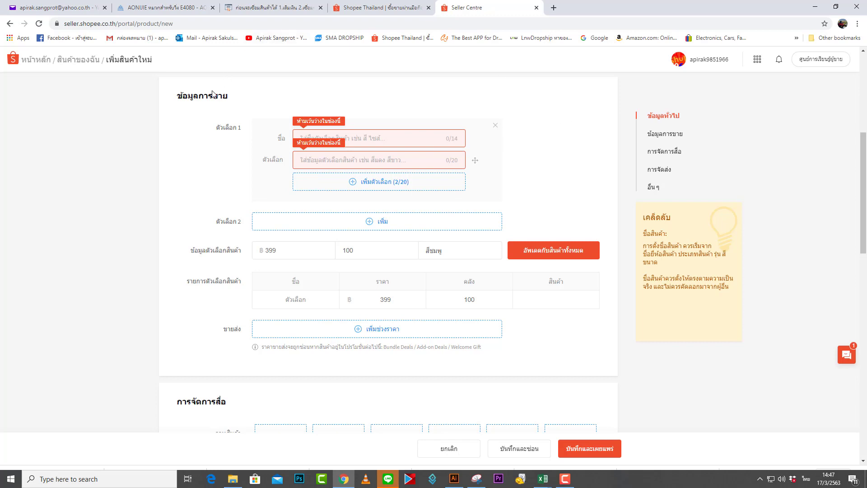
# Copy the model code E4080 from the product name into the name field of the first variation
pyautogui.click(310, 134)
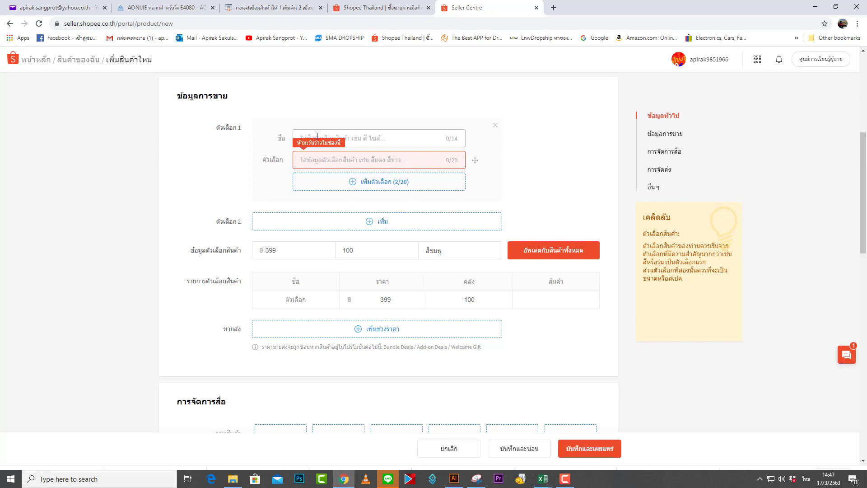
pyautogui.scroll(6, 317, 137)
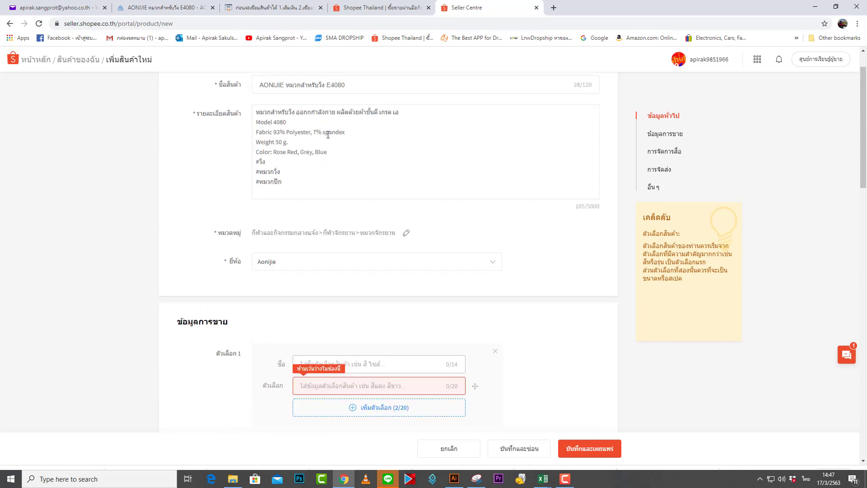
pyautogui.click(330, 129)
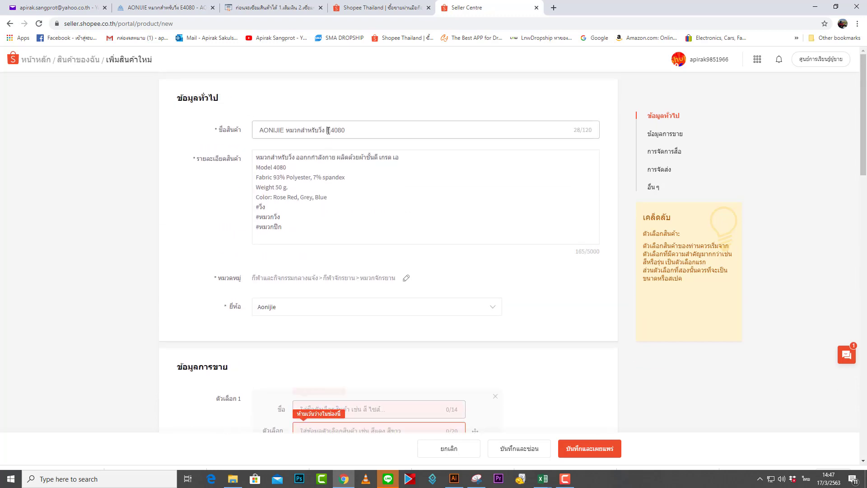
pyautogui.doubleClick(329, 130)
pyautogui.rightClick(341, 127)
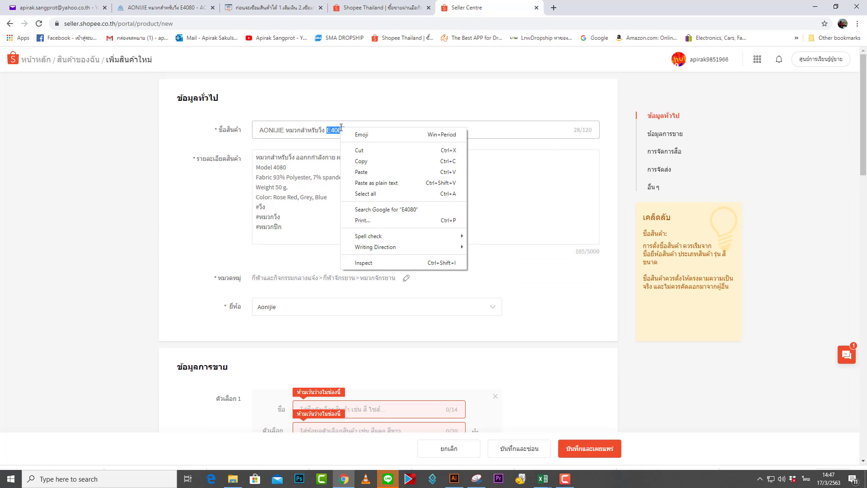
pyautogui.click(364, 162)
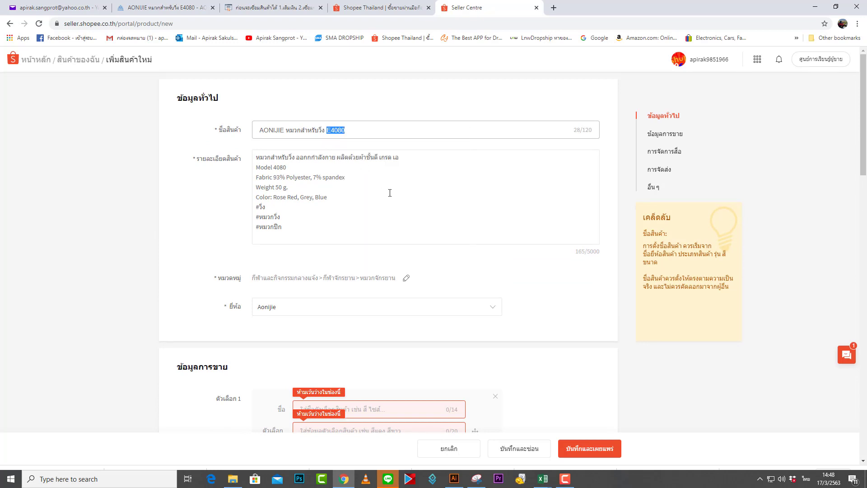
pyautogui.click(312, 409)
pyautogui.rightClick(310, 406)
pyautogui.click(327, 344)
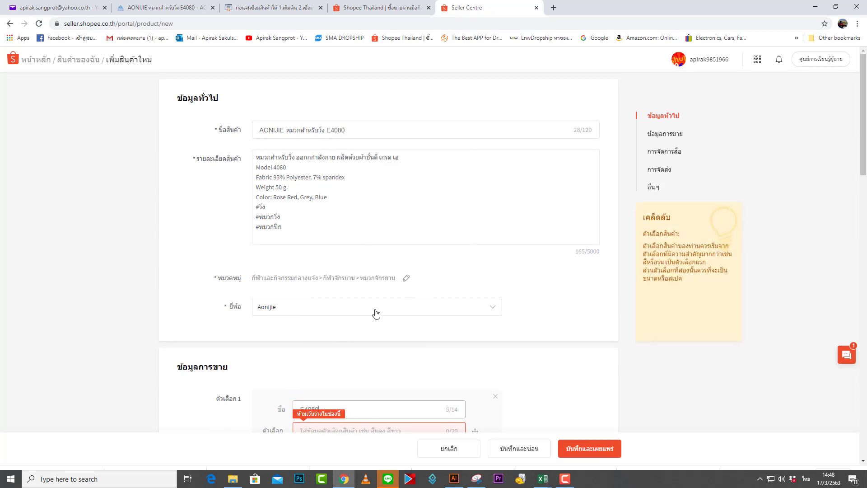
# Enter สีชมพู as the first option of the E4080 variation
pyautogui.scroll(-3, 414, 281)
pyautogui.click(336, 296)
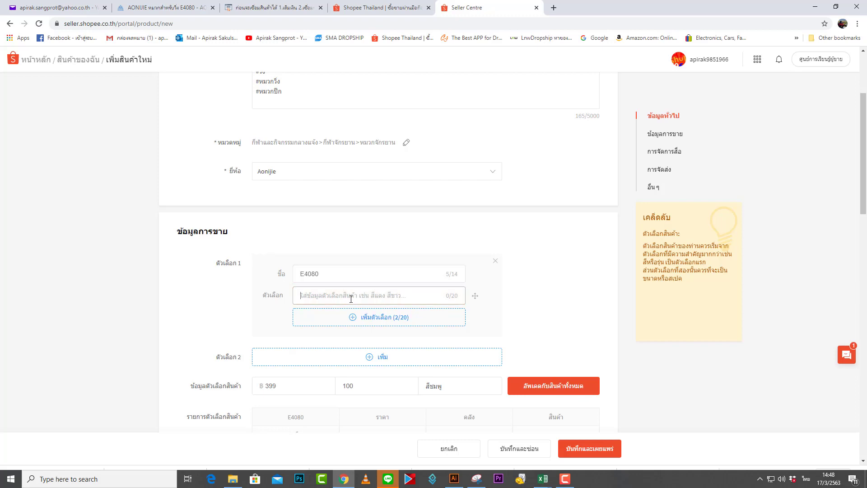
pyautogui.write('สีชมพู')
pyautogui.scroll(-1, 375, 271)
pyautogui.scroll(-1, 348, 243)
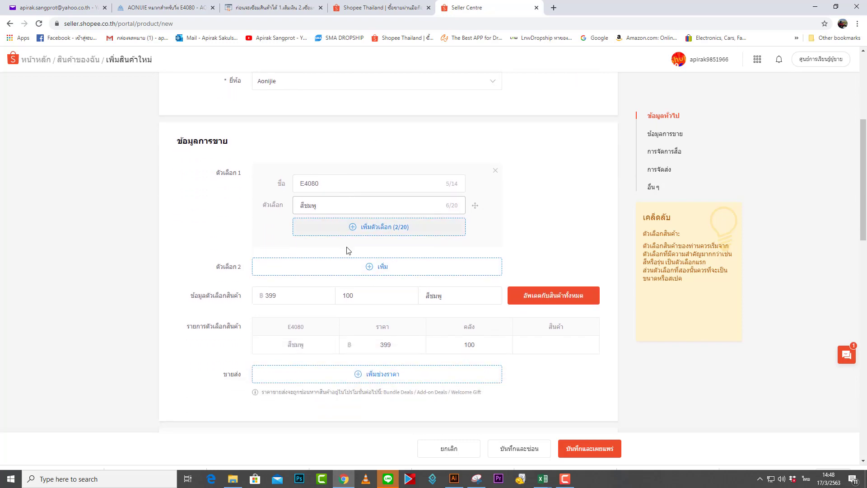
# Re-enter 399 baht as the price in the shared variation information row
pyautogui.click(303, 297)
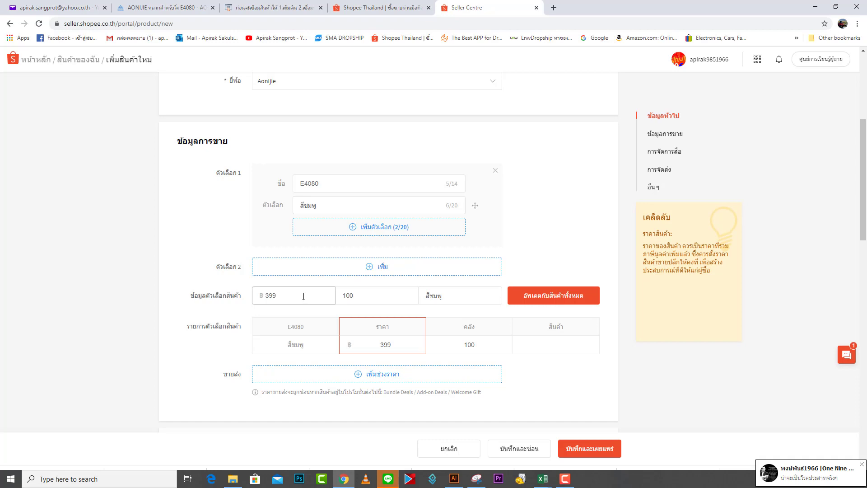
pyautogui.press('BackSpace')
pyautogui.press('BackSpace')
pyautogui.press('BackSpace')
pyautogui.write('3999')
pyautogui.press('BackSpace')
pyautogui.press('Tab')
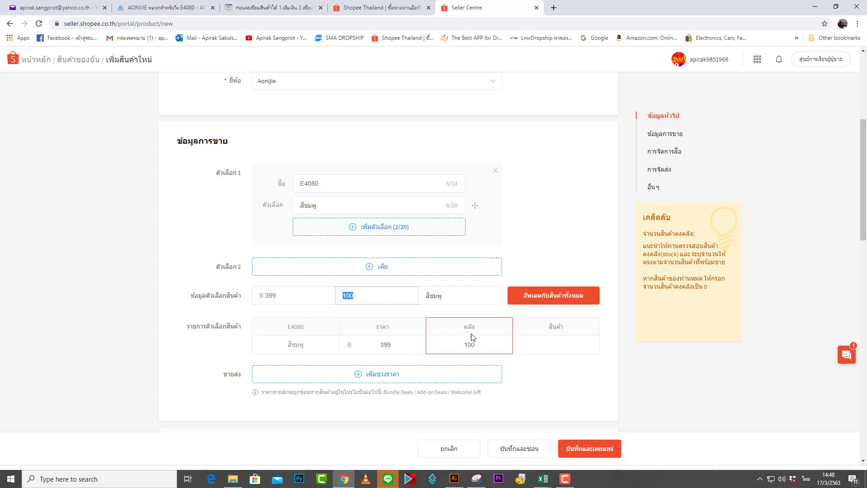
# Replace the product text in the shared variation information with "Free size" and apply the row to all variations
pyautogui.click(447, 297)
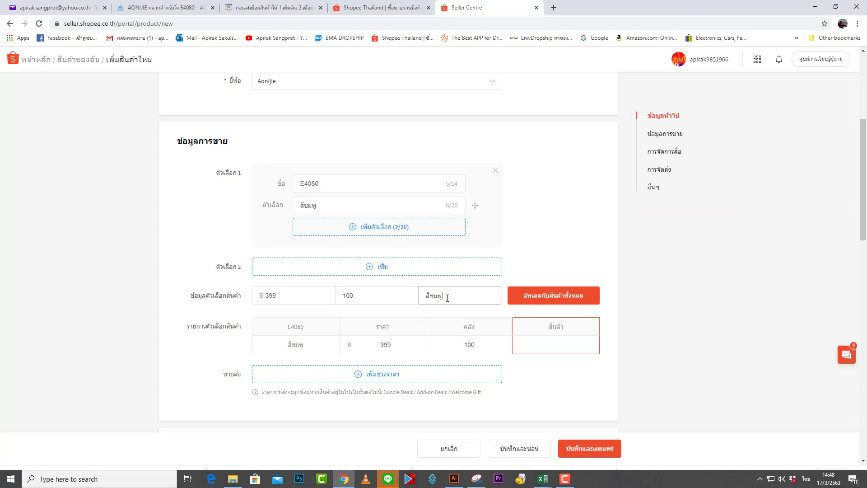
pyautogui.moveTo(447, 297); pyautogui.dragTo(412, 298)
pyautogui.press('BackSpace')
pyautogui.write('โฟา')
pyautogui.press('BackSpace')
pyautogui.press('BackSpace')
pyautogui.press('`')
pyautogui.write('Free')
pyautogui.click(550, 296)
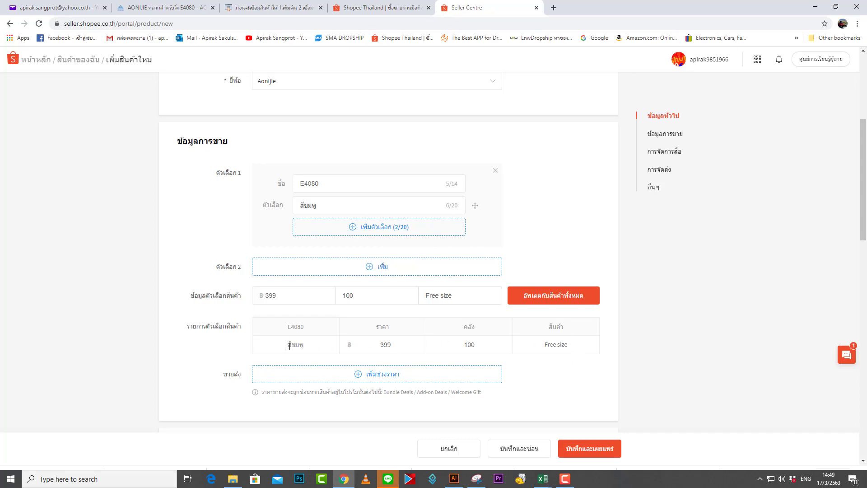
# Add a second option named สีน้ำเงิน to the E4080 variation
pyautogui.click(379, 232)
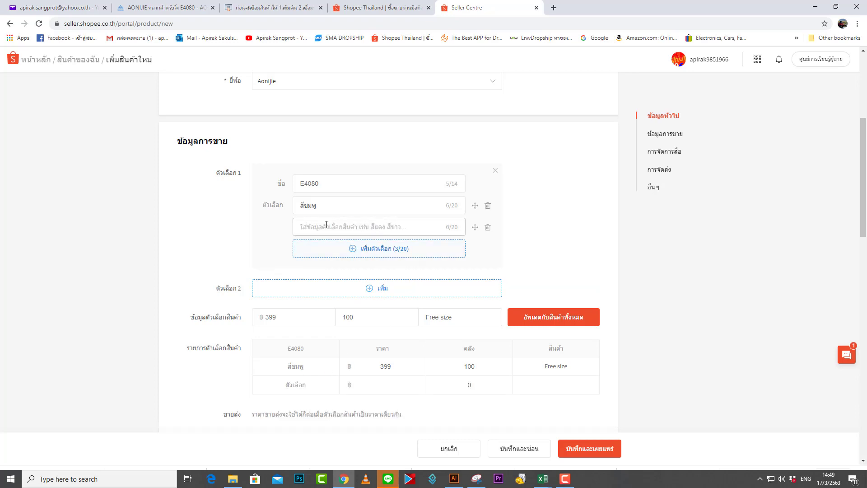
pyautogui.write('lu')
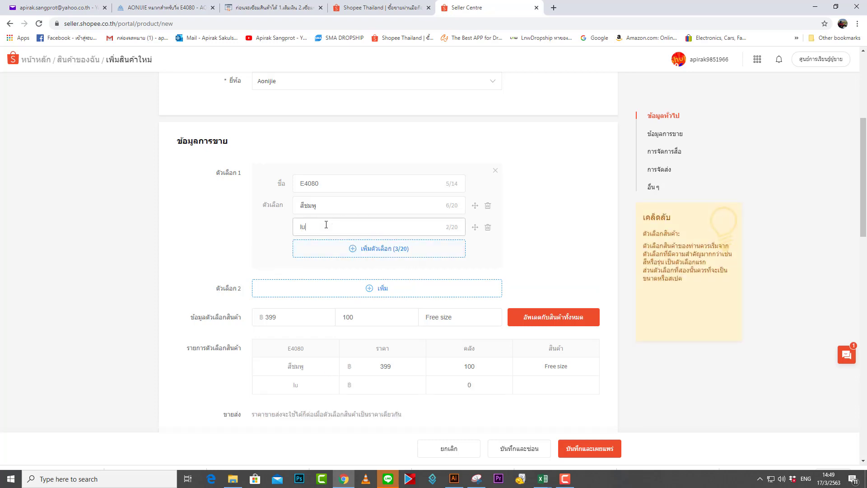
pyautogui.write("oheg'bo")
pyautogui.press('BackSpace')
pyautogui.press('BackSpace')
pyautogui.press('BackSpace')
pyautogui.press('BackSpace')
pyautogui.press('BackSpace')
pyautogui.press('BackSpace')
pyautogui.press('BackSpace')
pyautogui.press('BackSpace')
pyautogui.press('BackSpace')
pyautogui.press('`')
pyautogui.write('สีน้ำเงิน')
# Set the สีน้ำเงิน option's price to 399 baht and its stock to 100 in the variation list
pyautogui.click(383, 385)
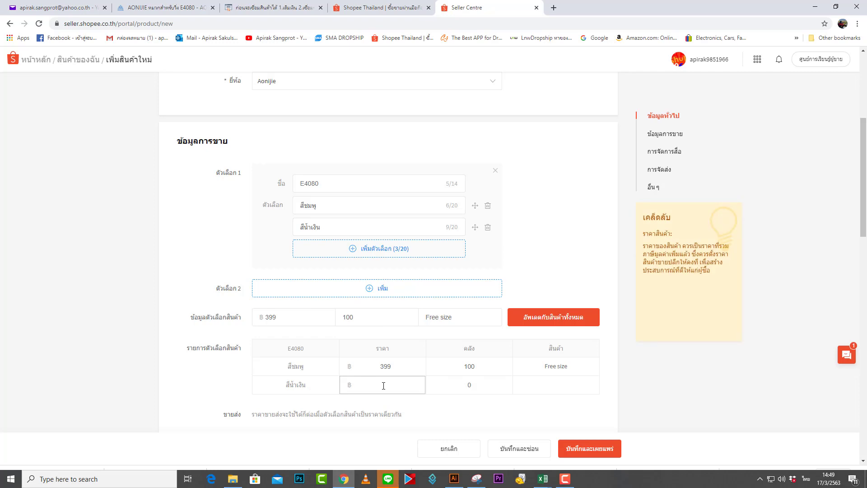
pyautogui.write('399')
pyautogui.click(475, 383)
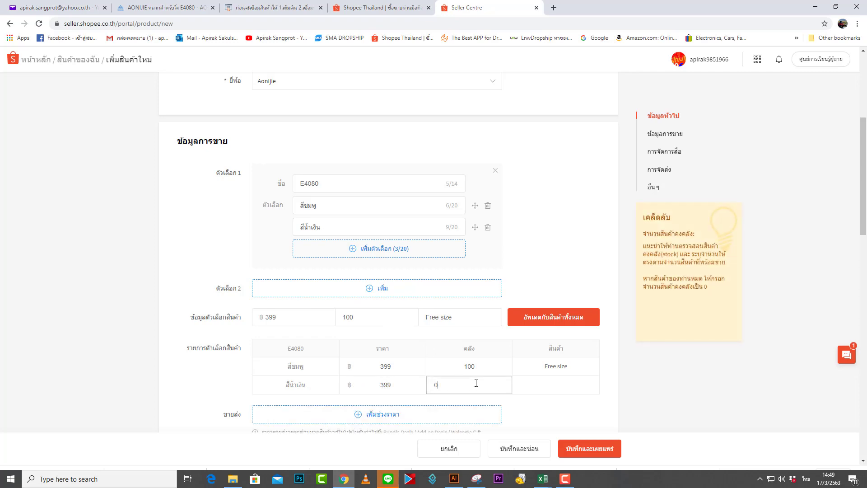
pyautogui.write('100')
# Copy "Free size" from the สีชมพู row into the product column of the สีน้ำเงิน row
pyautogui.click(553, 383)
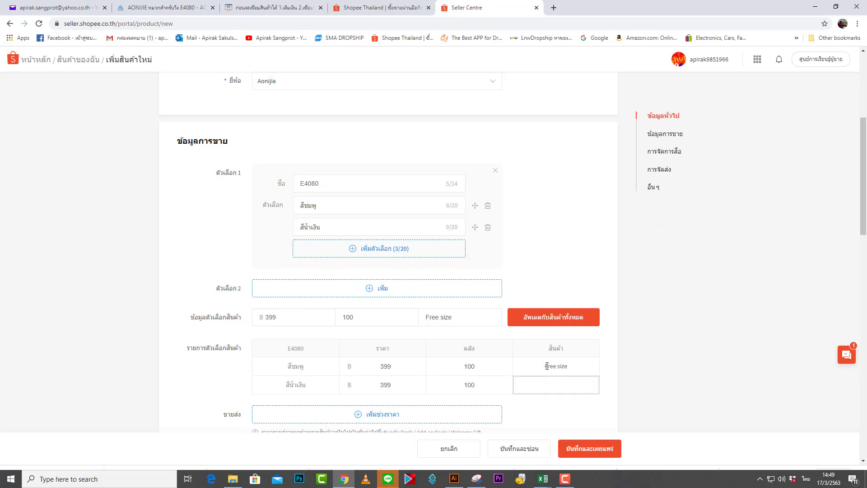
pyautogui.moveTo(545, 366); pyautogui.dragTo(568, 368)
pyautogui.rightClick(569, 369)
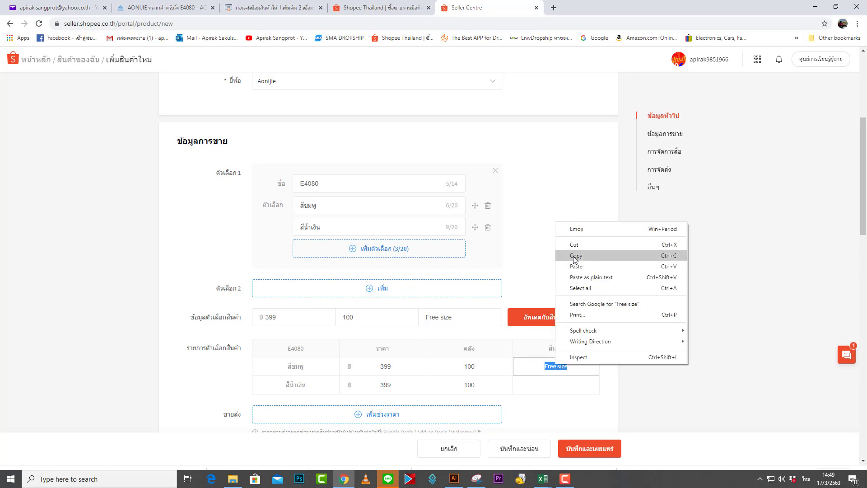
pyautogui.click(568, 254)
pyautogui.rightClick(558, 387)
pyautogui.click(574, 316)
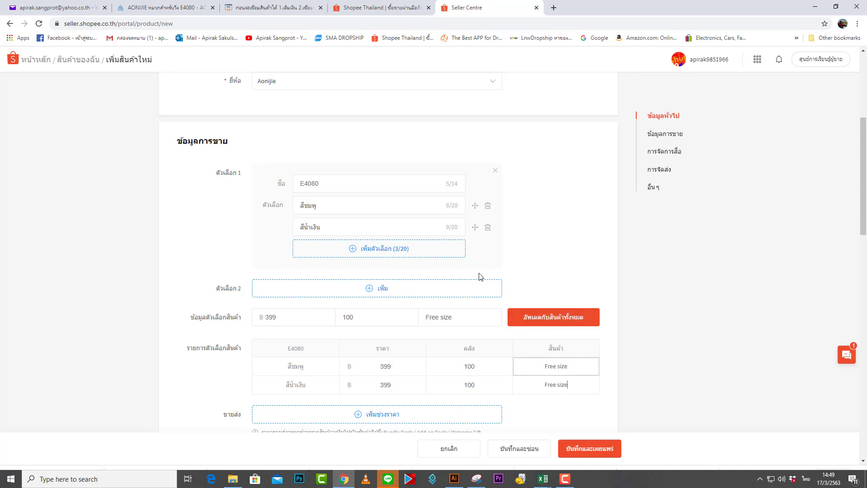
# Add a third option named สีเขียวมิ้นท์ after checking the available colours on the AONIJIE product page
pyautogui.click(366, 249)
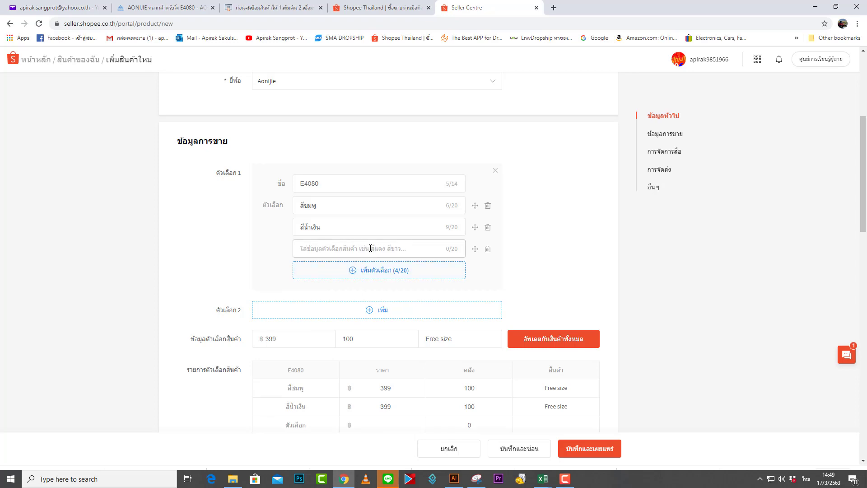
pyautogui.click(162, 8)
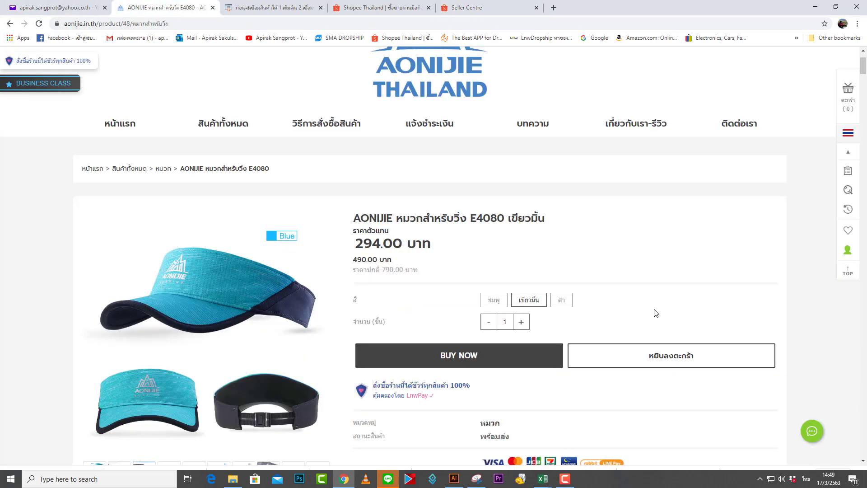
pyautogui.click(467, 7)
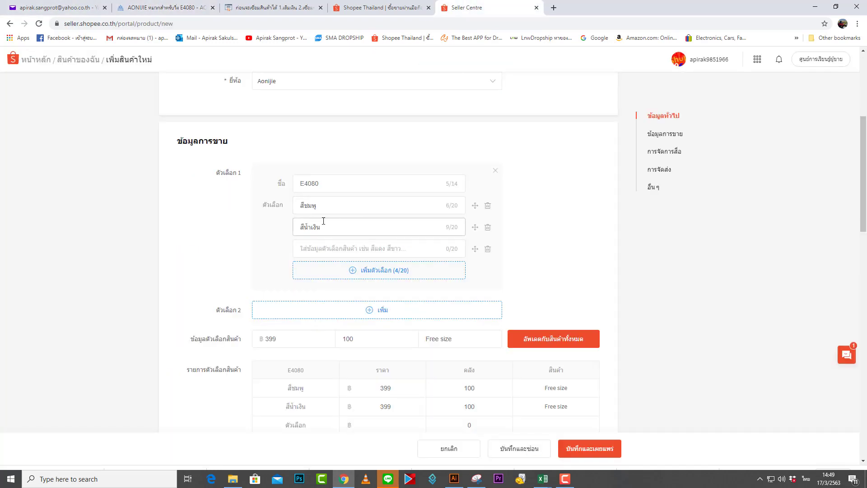
pyautogui.click(319, 248)
pyautogui.write('สี')
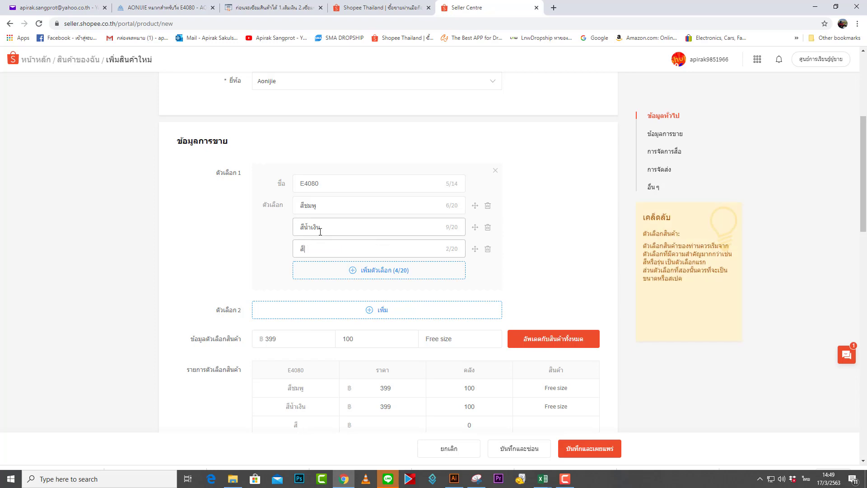
pyautogui.write('เขียวมิ้นท์')
# Set the สีเขียวมิ้นท์ option's price to 399 baht and its stock to 100 in the variation list
pyautogui.scroll(-2, 348, 362)
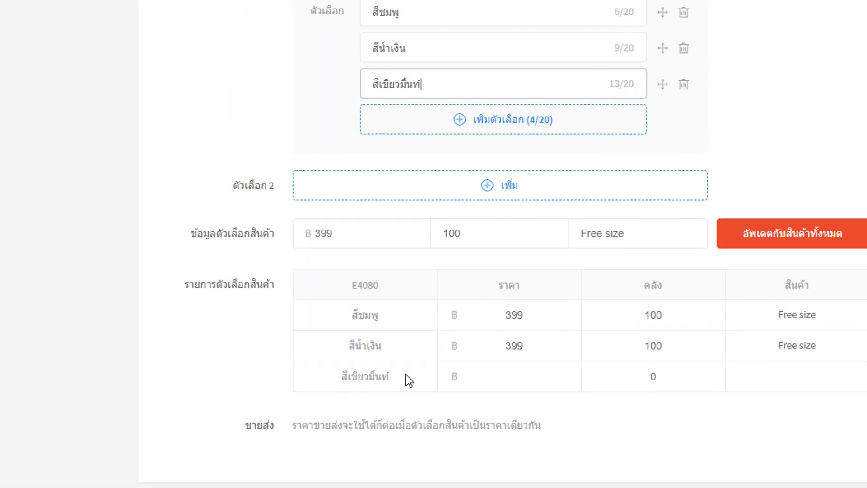
pyautogui.click(524, 382)
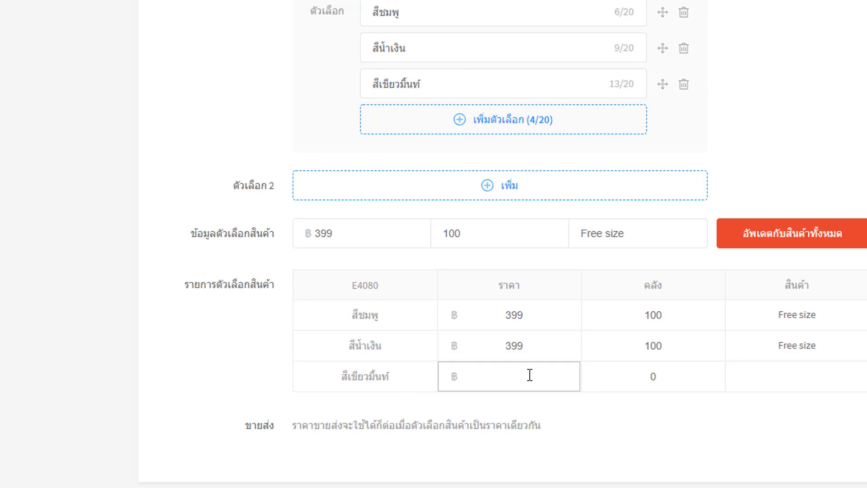
pyautogui.write('399')
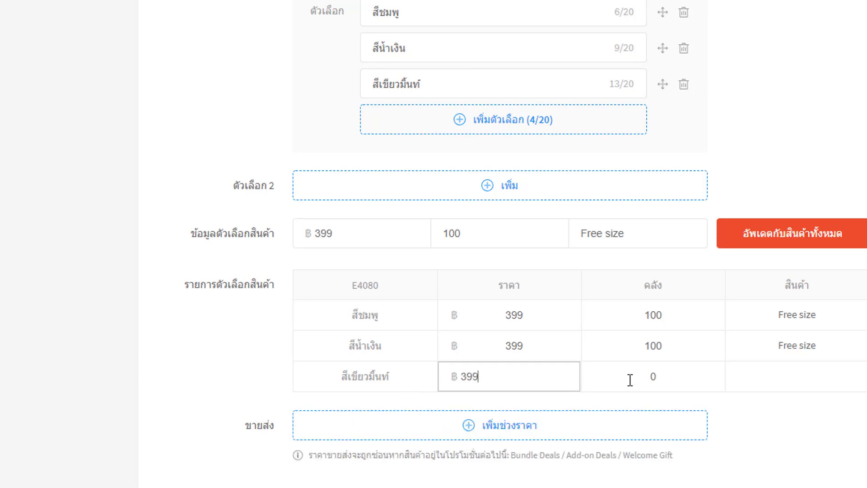
pyautogui.click(664, 371)
pyautogui.press('BackSpace')
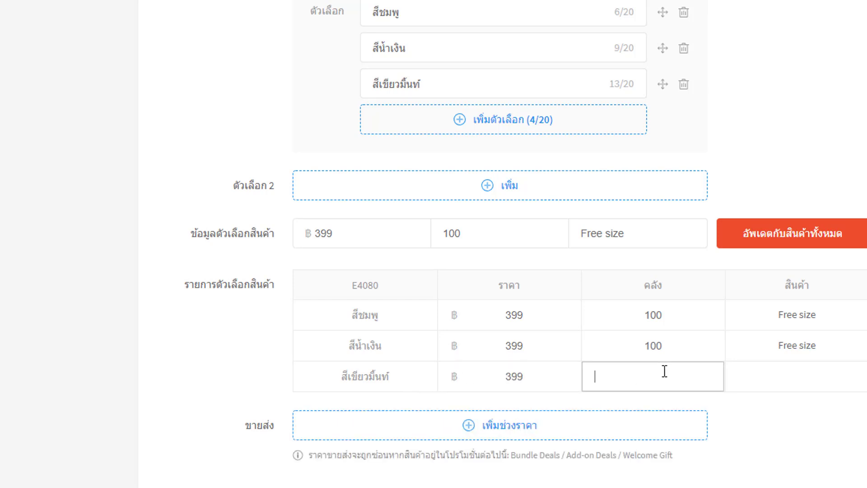
pyautogui.write('100')
# Copy "Free size" from the สีน้ำเงิน row into the product column of the สีเขียวมิ้นท์ row
pyautogui.moveTo(778, 346); pyautogui.dragTo(829, 346)
pyautogui.rightClick(790, 346)
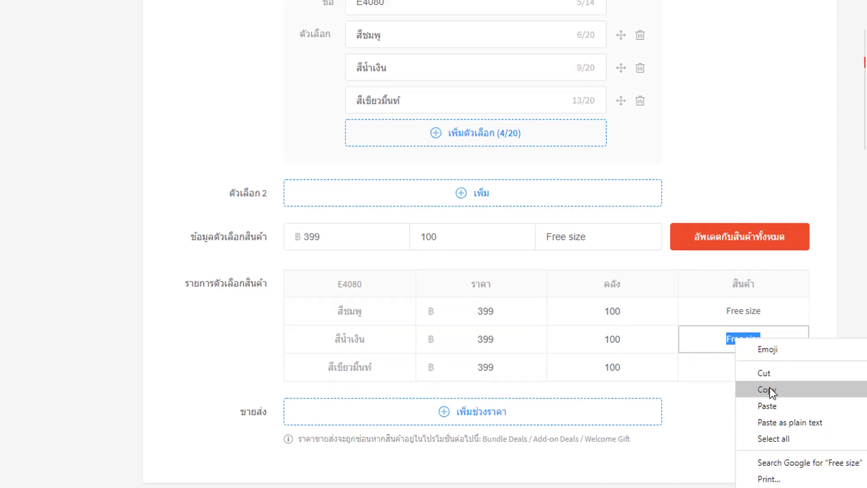
pyautogui.click(811, 401)
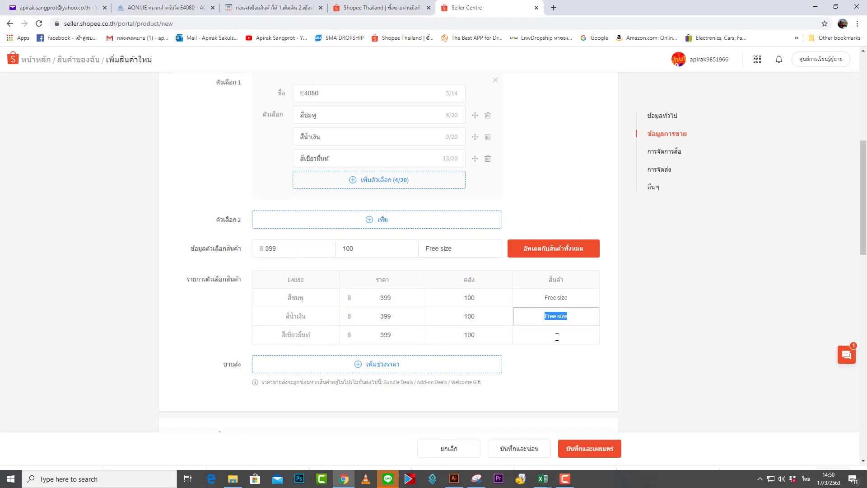
pyautogui.click(557, 337)
pyautogui.rightClick(556, 338)
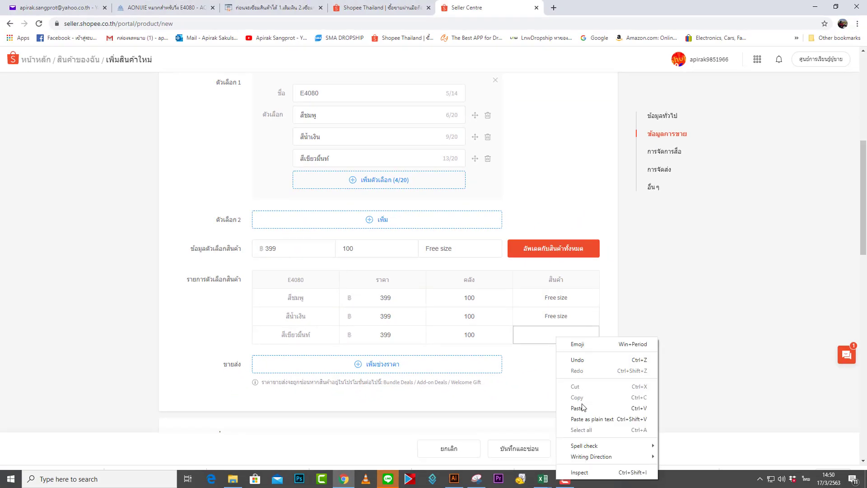
pyautogui.click(590, 404)
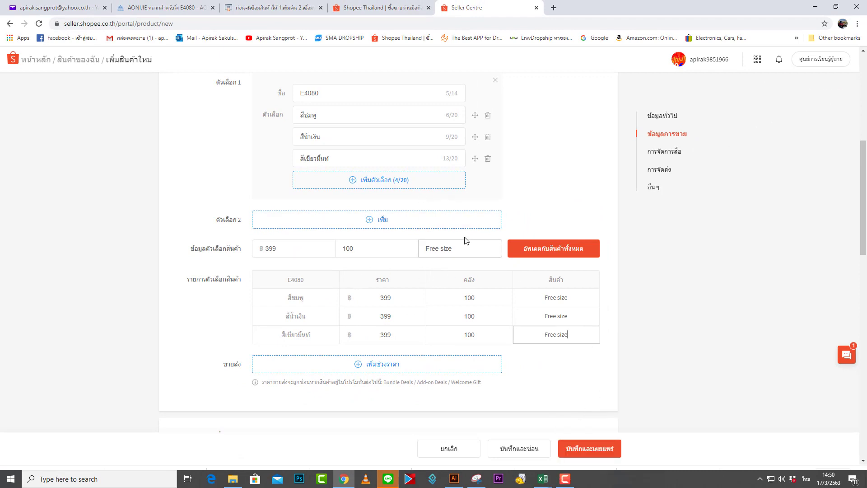
pyautogui.scroll(-1, 452, 235)
pyautogui.scroll(3, 424, 290)
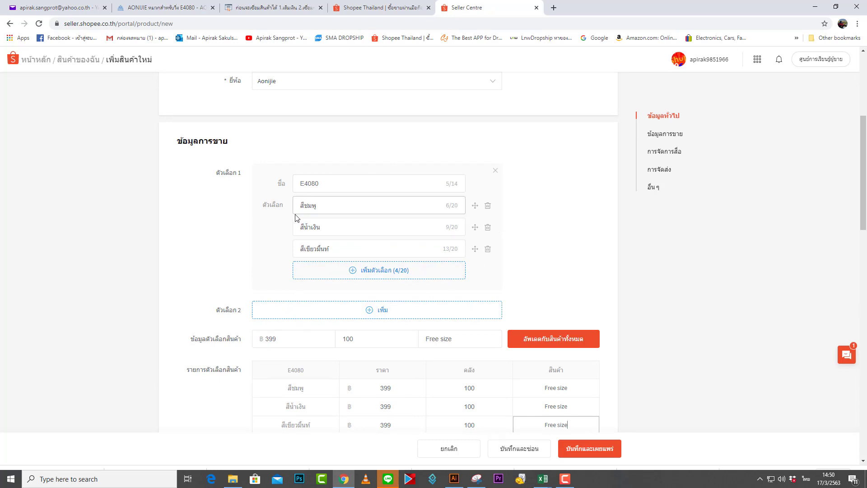
pyautogui.scroll(-1, 375, 200)
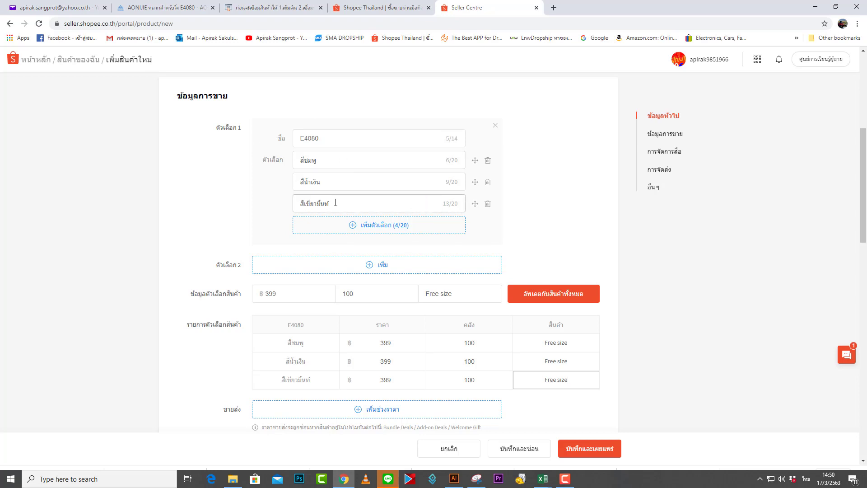
pyautogui.scroll(-1, 350, 207)
pyautogui.scroll(-5, 349, 206)
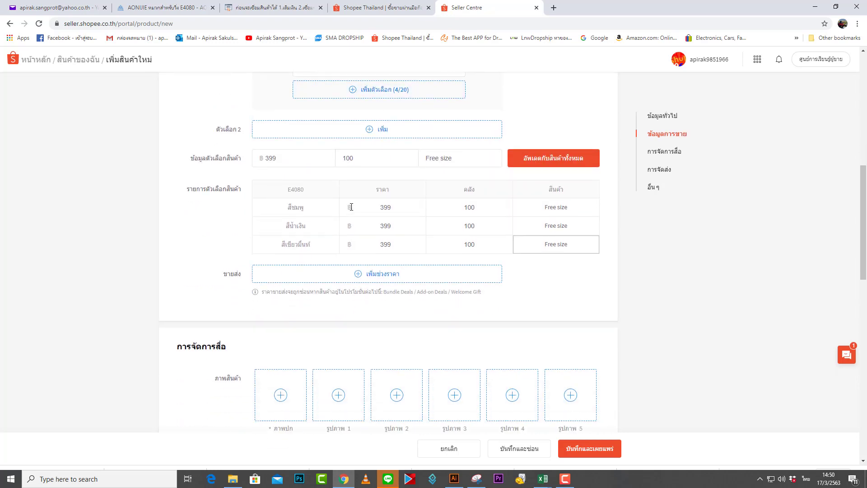
pyautogui.scroll(2, 578, 117)
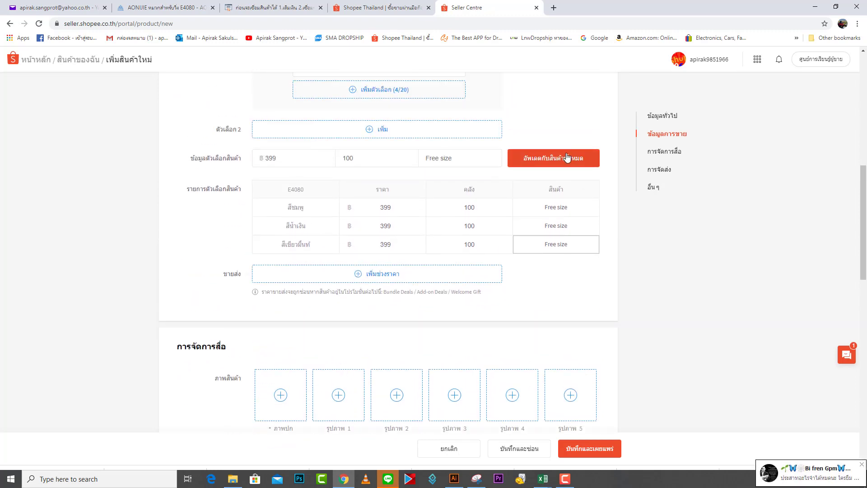
# Upload the image lh from New folder as the listing's cover picture
pyautogui.scroll(-4, 456, 190)
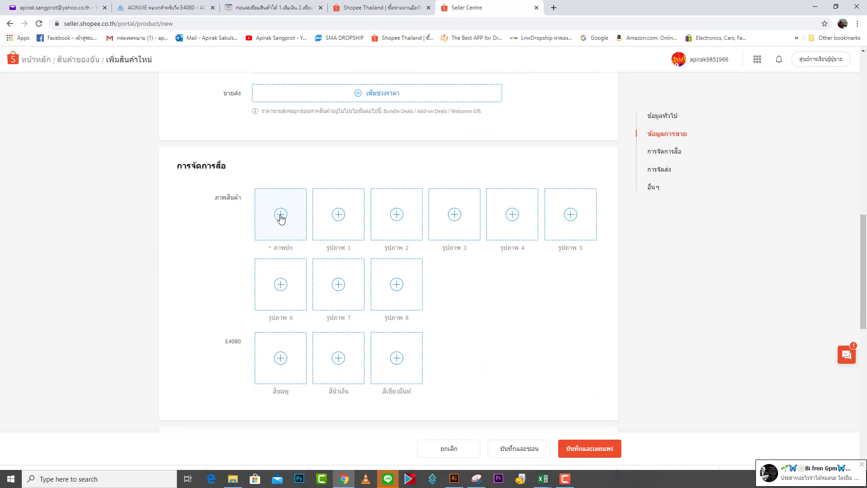
pyautogui.click(281, 218)
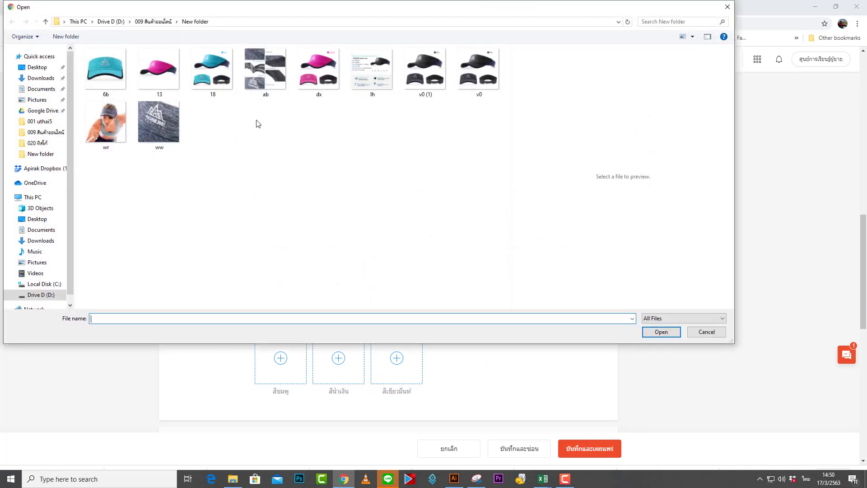
pyautogui.click(371, 70)
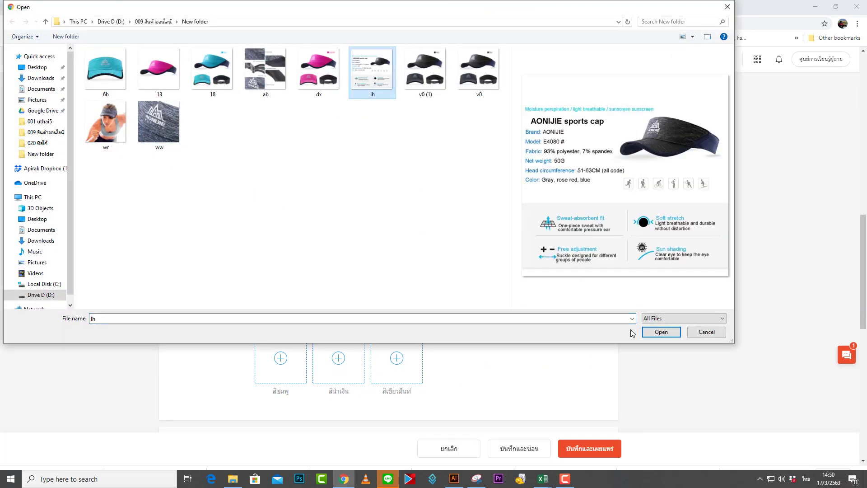
pyautogui.click(676, 330)
# Upload the image ab as product picture 1 and the image ww as product picture 2
pyautogui.click(343, 226)
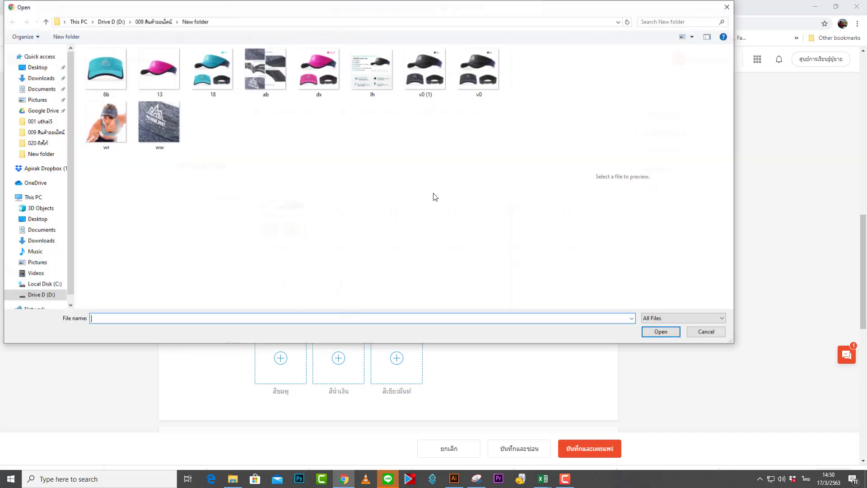
pyautogui.click(267, 84)
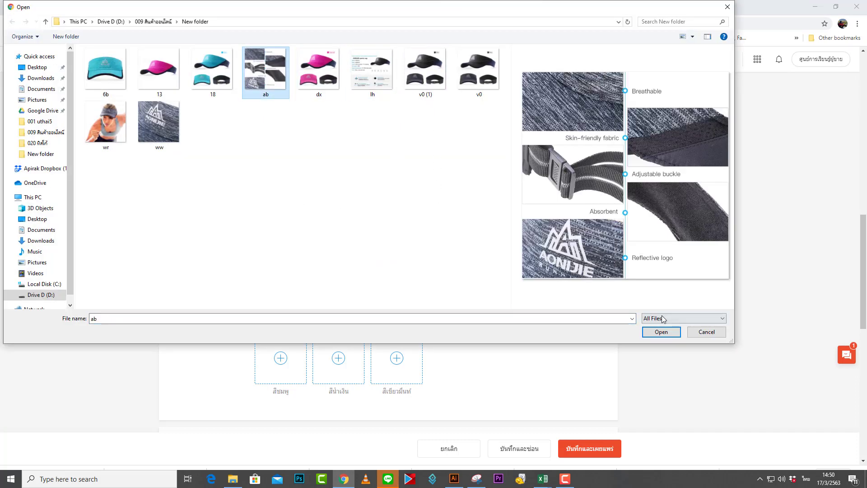
pyautogui.click(661, 331)
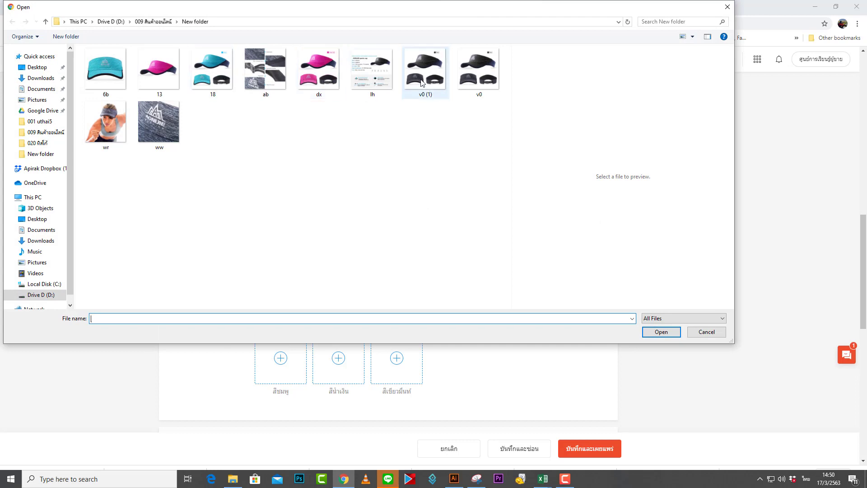
pyautogui.click(159, 122)
pyautogui.click(662, 332)
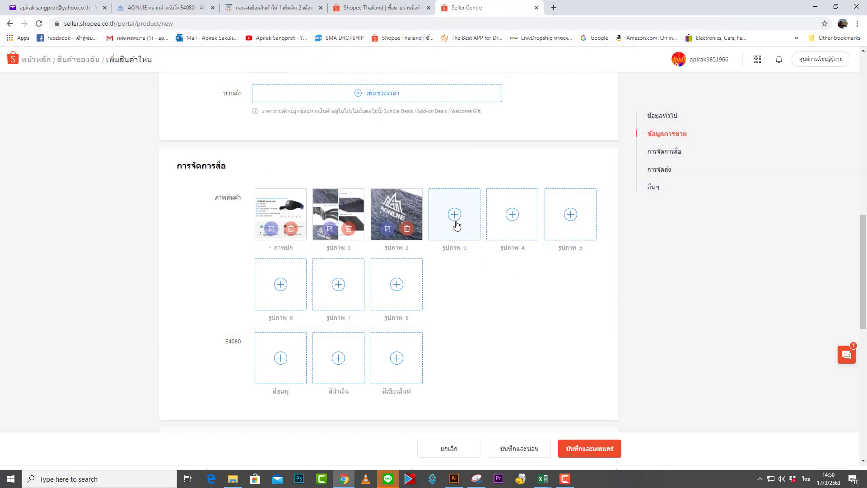
# Upload the blue visor image 18 as product picture 3 and the front view 6b as product picture 4
pyautogui.click(456, 225)
pyautogui.click(206, 72)
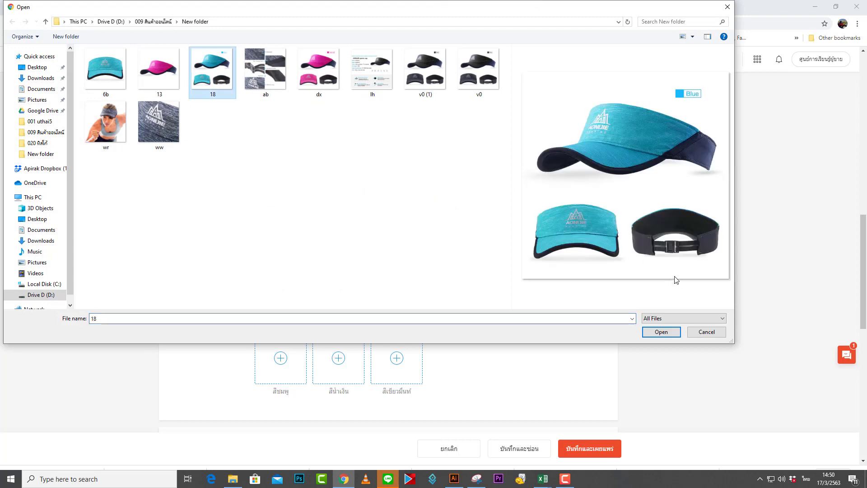
pyautogui.click(661, 332)
pyautogui.click(507, 226)
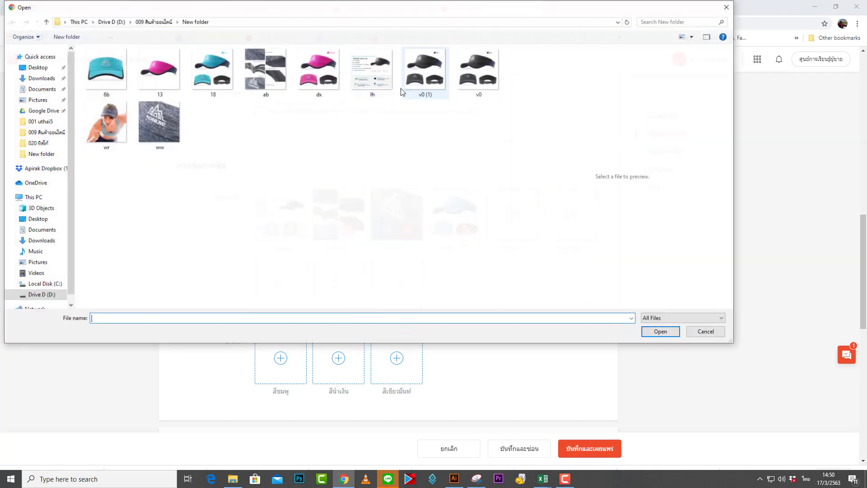
pyautogui.click(318, 70)
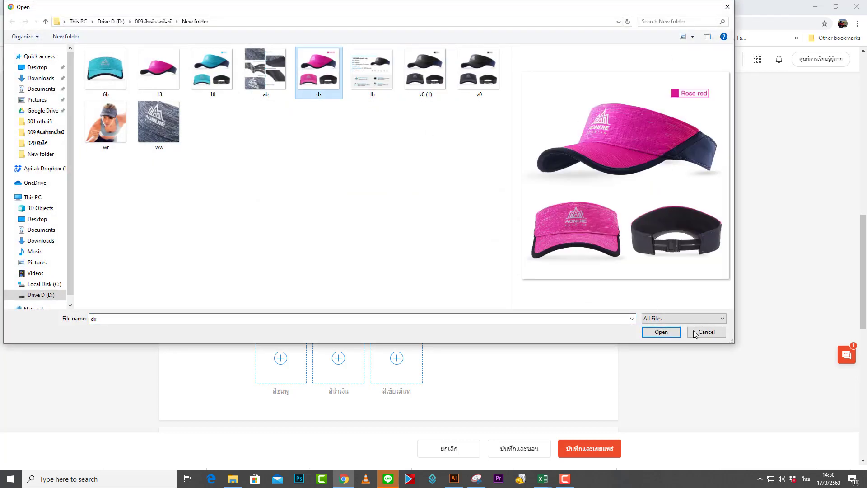
pyautogui.press('Left')
pyautogui.press('Left')
pyautogui.press('Left')
pyautogui.press('Left')
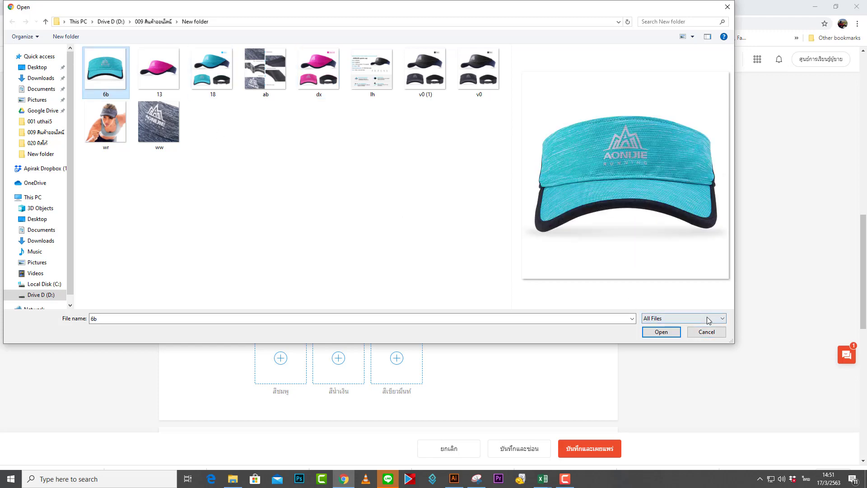
pyautogui.click(662, 332)
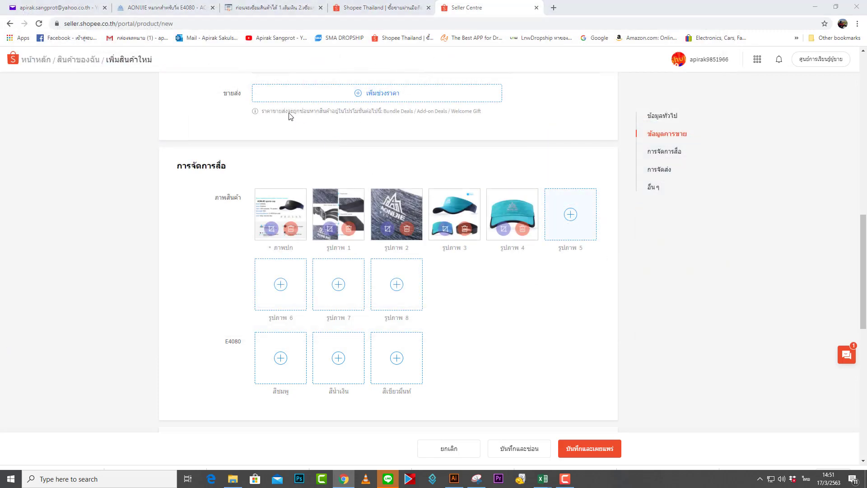
# Upload the rose red visor image dx as product picture 5 and the image 13 as product picture 6
pyautogui.click(281, 358)
pyautogui.click(319, 70)
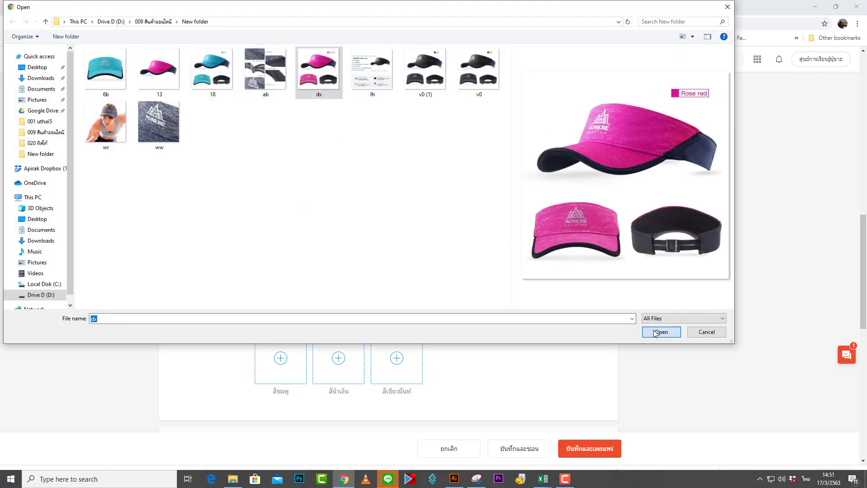
pyautogui.click(660, 332)
pyautogui.click(267, 282)
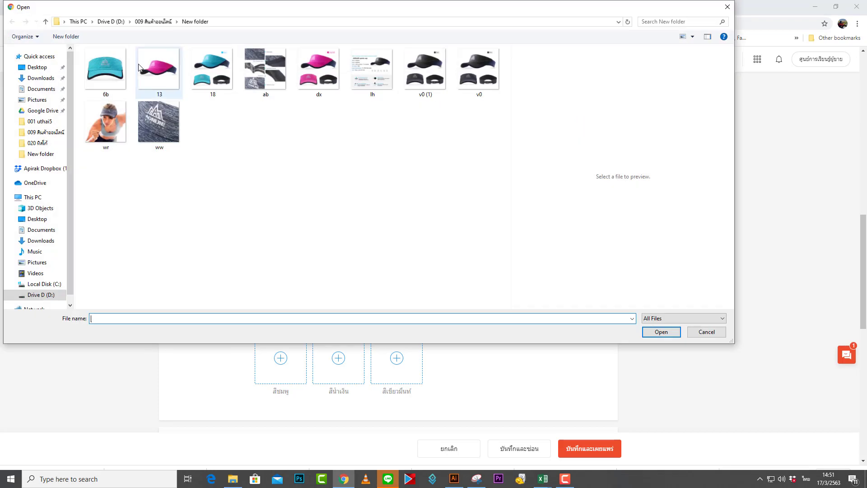
pyautogui.click(152, 78)
pyautogui.click(661, 332)
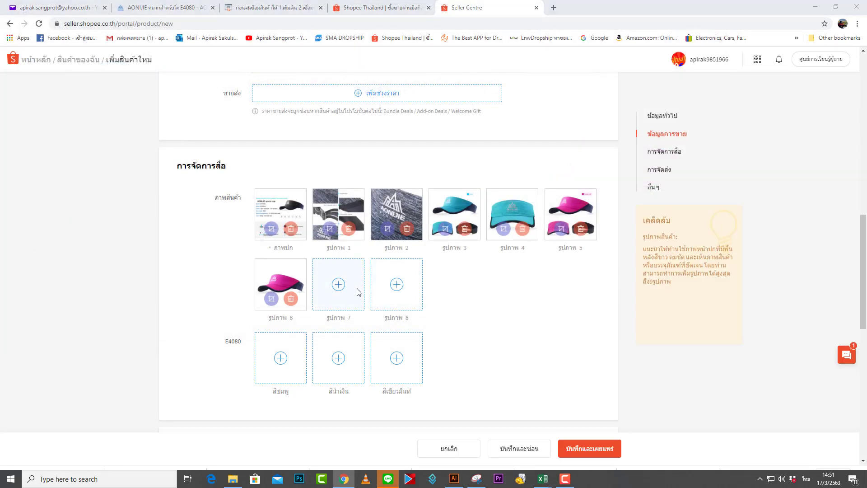
# Upload the grey visor image v0 (1) as product picture 7 and the model photo wr as product picture 8
pyautogui.click(358, 291)
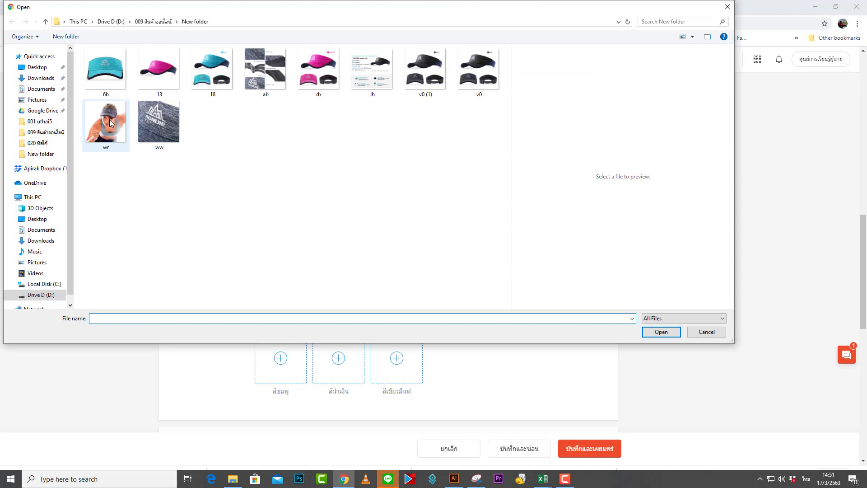
pyautogui.click(419, 74)
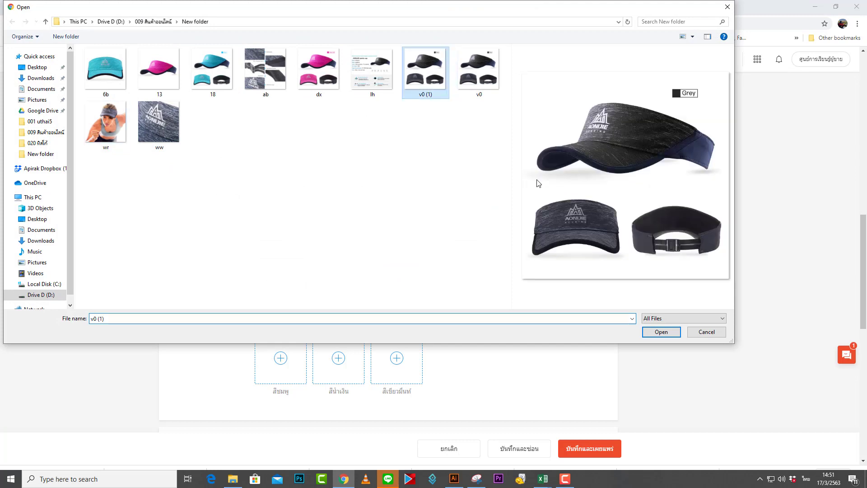
pyautogui.click(660, 332)
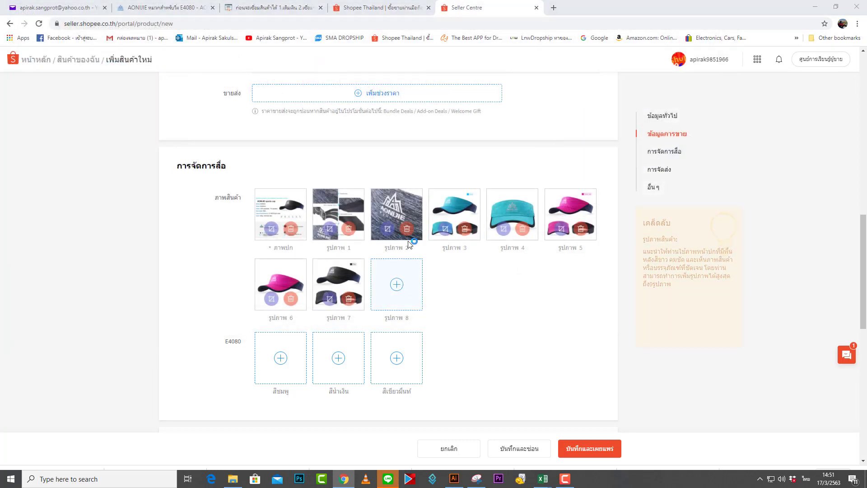
pyautogui.click(401, 288)
pyautogui.click(122, 115)
pyautogui.click(664, 334)
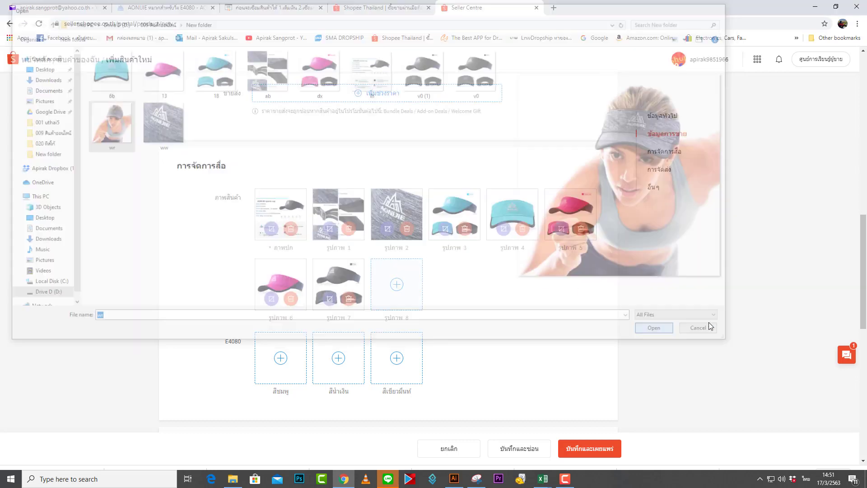
# Set the product's shipping weight to 0.05 kg, and save and publish the listing
pyautogui.scroll(-5, 558, 262)
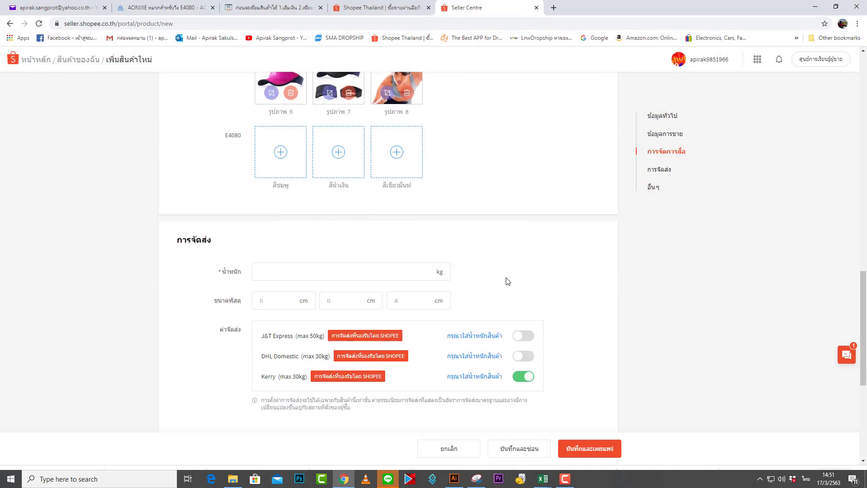
pyautogui.click(303, 246)
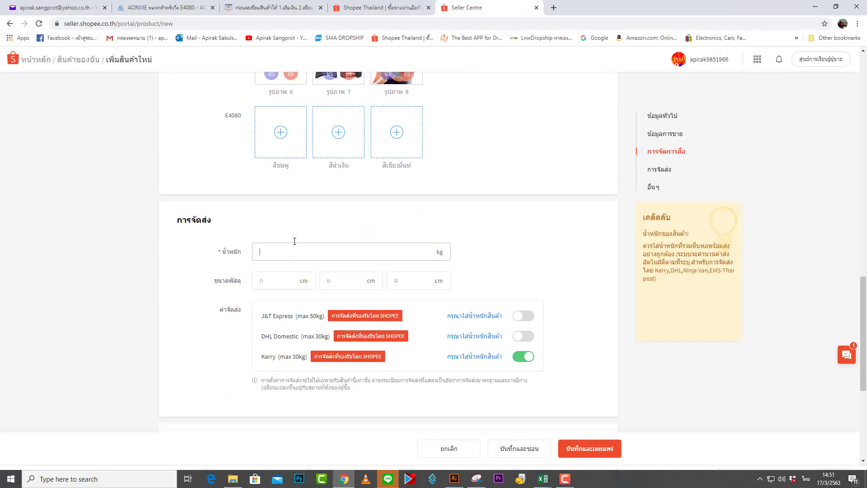
pyautogui.write('0.5')
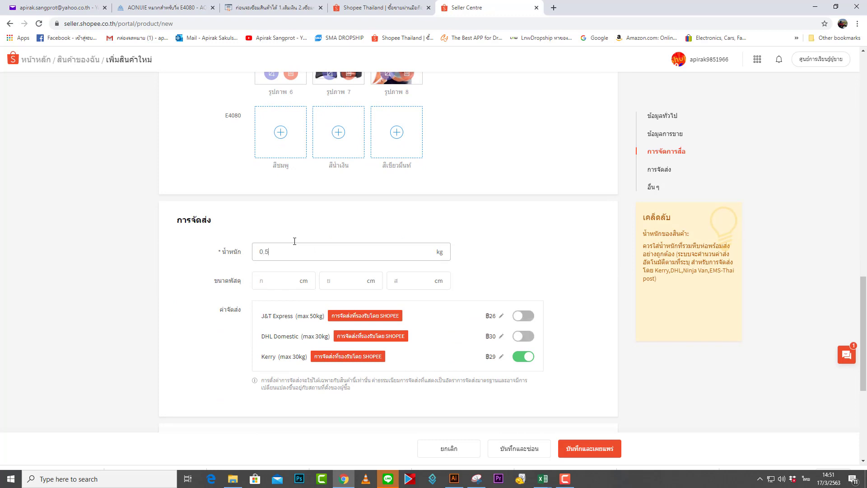
pyautogui.press('BackSpace')
pyautogui.write('05')
pyautogui.scroll(-3, 319, 230)
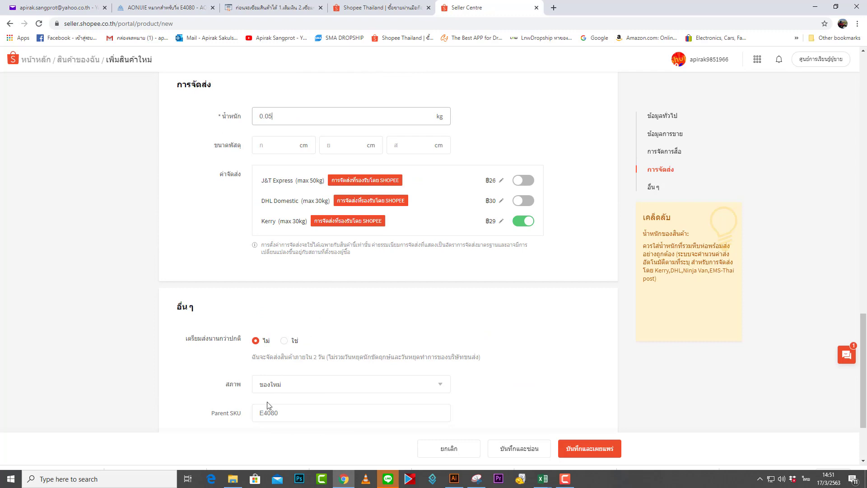
pyautogui.click(589, 449)
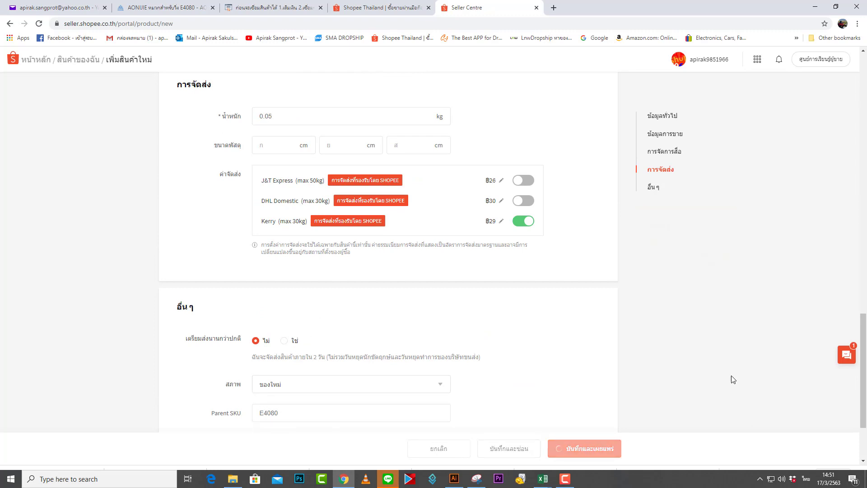